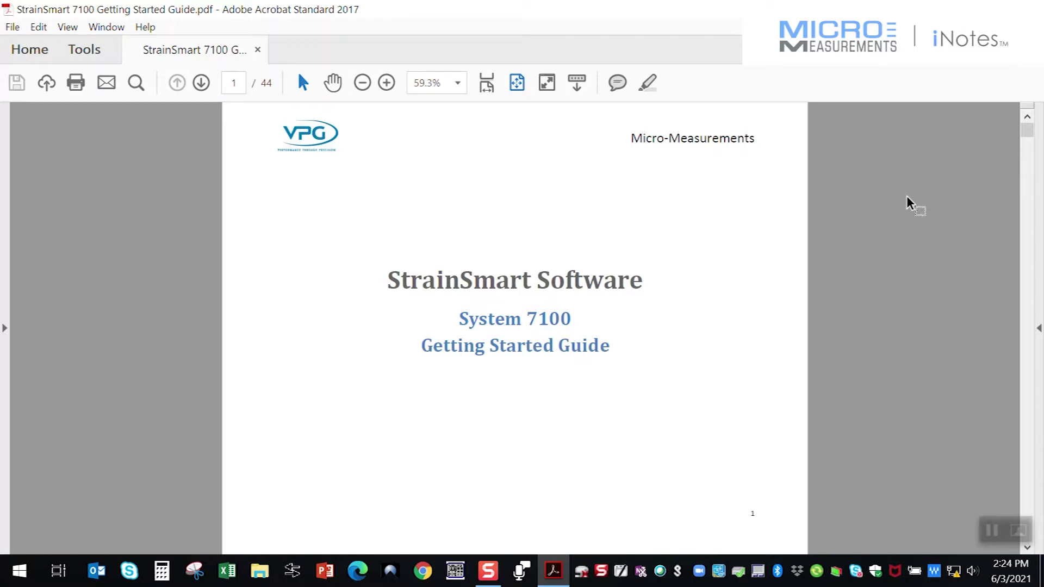
- Scroll the Getting Started Guide past pages 2–4 to page 5, System 7100 Software Installation
{"action": "scroll", "coordinate": [907, 202], "scroll_direction": "down", "scroll_amount": 1}
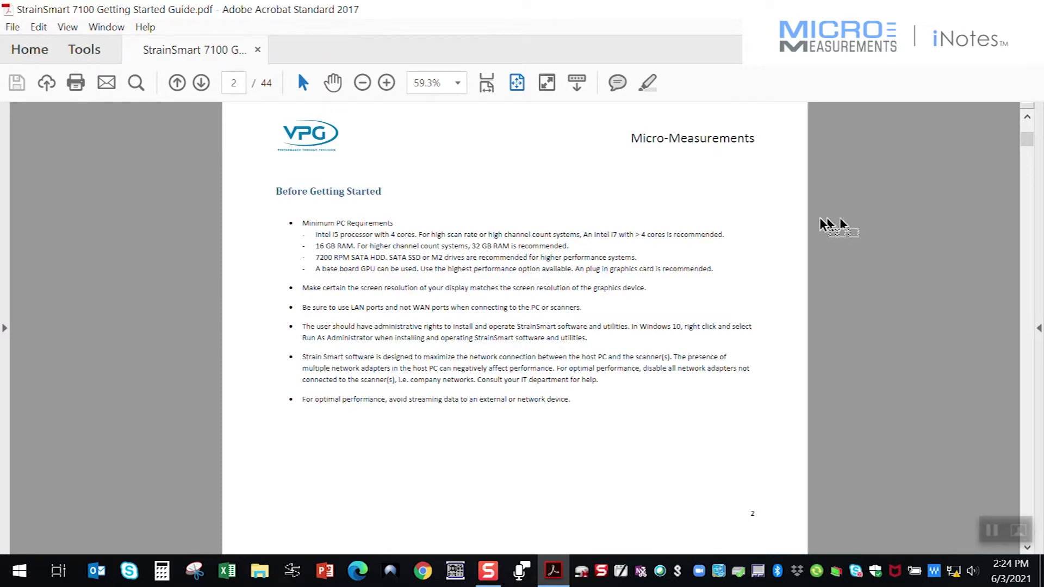
{"action": "scroll", "coordinate": [821, 226], "scroll_direction": "down", "scroll_amount": 1}
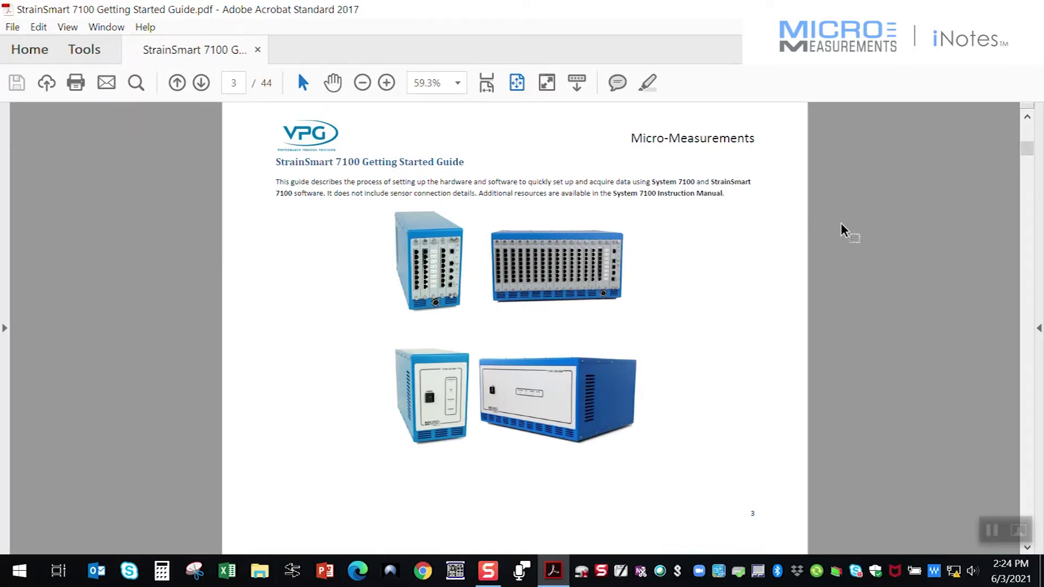
{"action": "scroll", "coordinate": [841, 231], "scroll_direction": "down", "scroll_amount": 1}
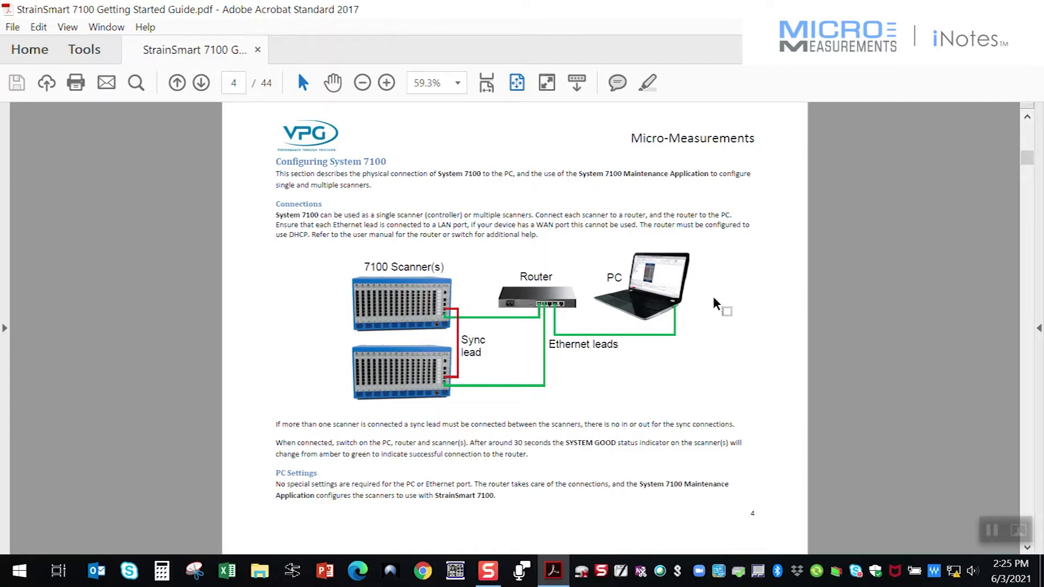
{"action": "scroll", "coordinate": [592, 291], "scroll_direction": "down", "scroll_amount": 3}
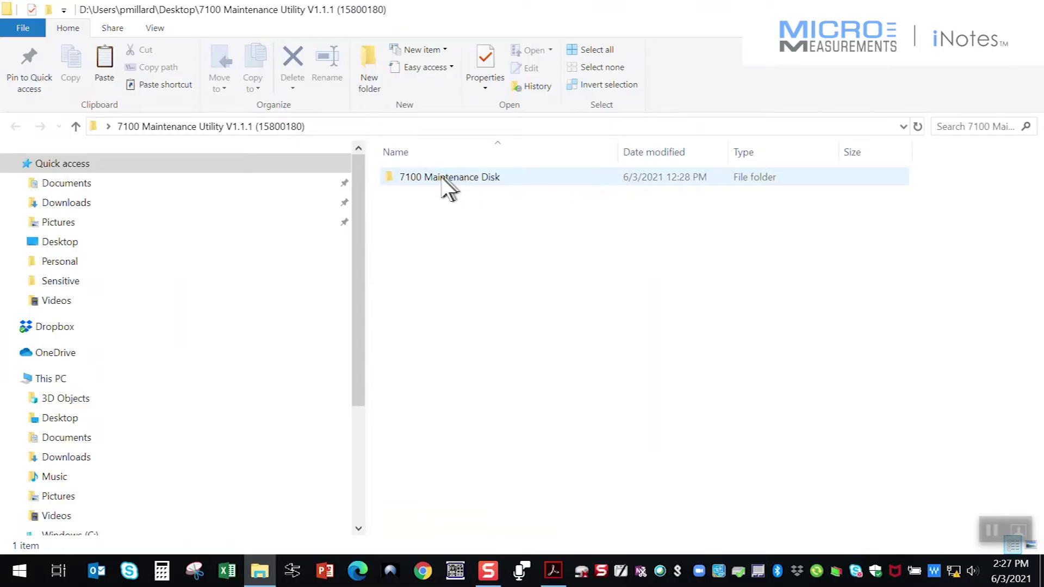
- Open the 7100 Maintenance Disk folder to show redist and the setup executable
{"action": "double_click", "coordinate": [443, 180]}
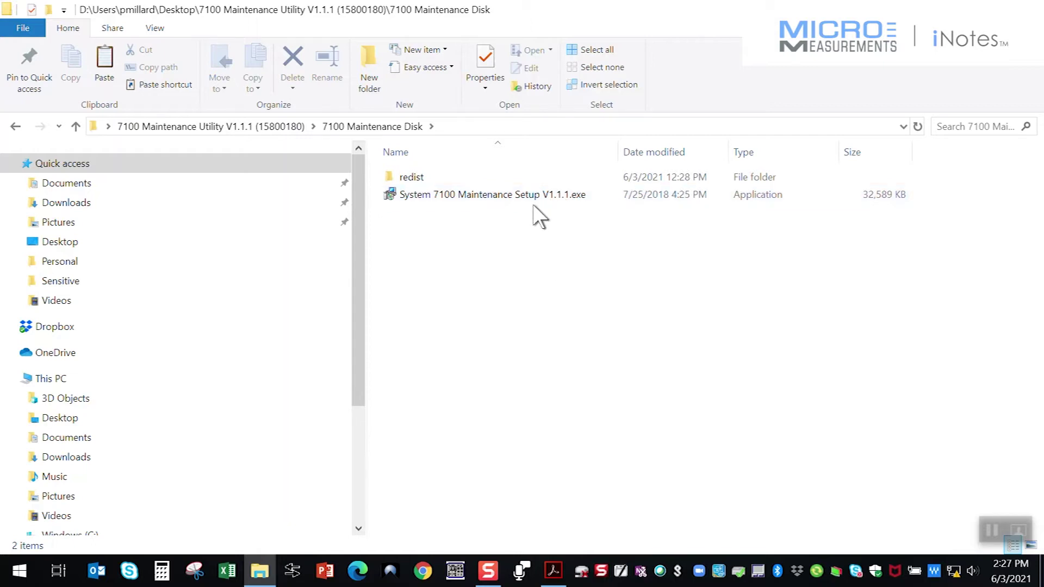
- Run System 7100 Maintenance Setup V1.1.1.exe to bring up its license agreement
{"action": "double_click", "coordinate": [506, 197]}
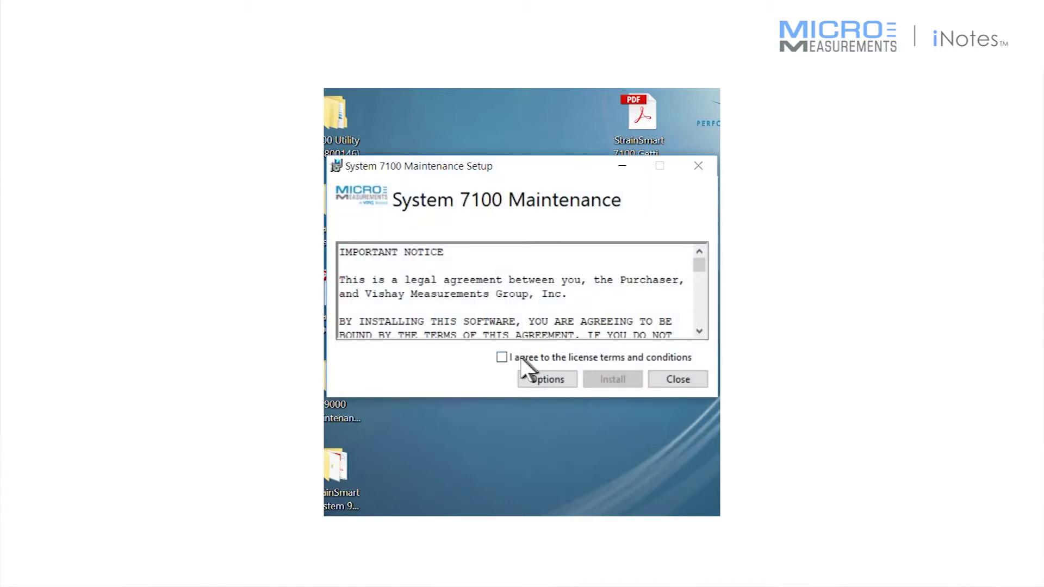
- Accept the license terms, install System 7100 Maintenance, and close the completion message
{"action": "left_click", "coordinate": [502, 357]}
{"action": "left_click", "coordinate": [618, 381]}
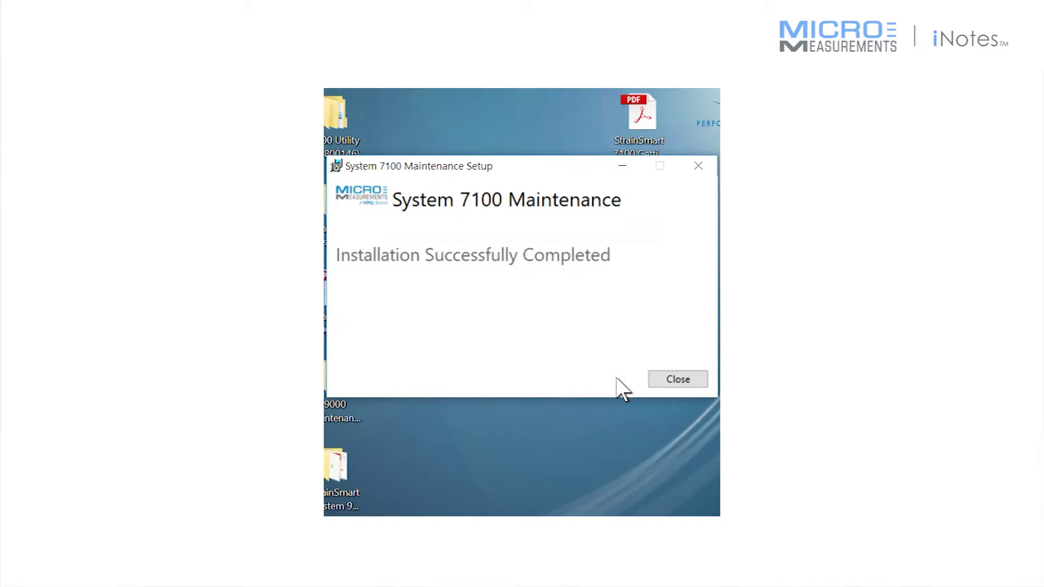
{"action": "left_click", "coordinate": [678, 380]}
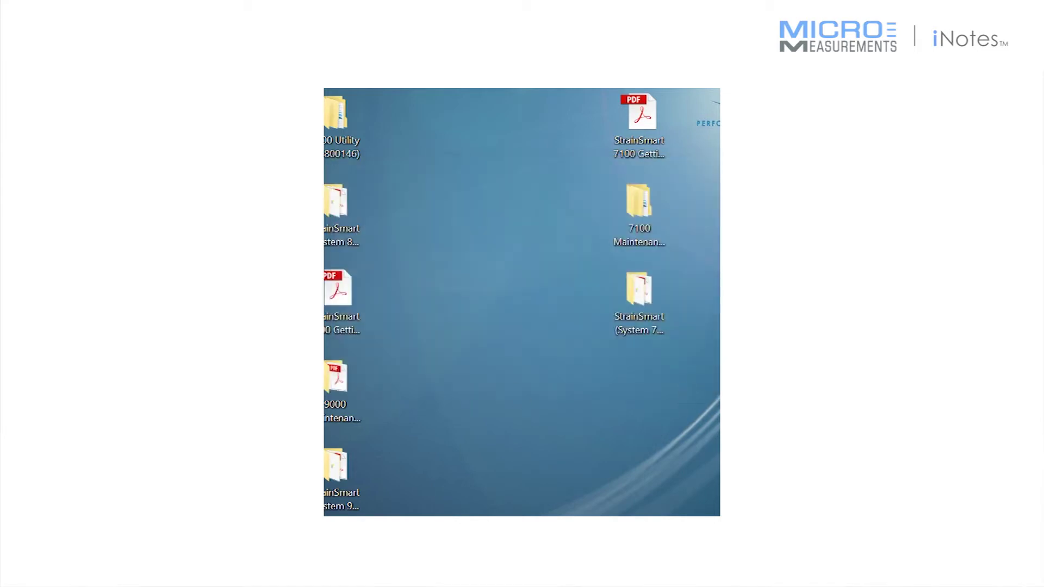
- Expand the Micro-Measurements 7100 group in the Start menu's app list
{"action": "key", "text": "super"}
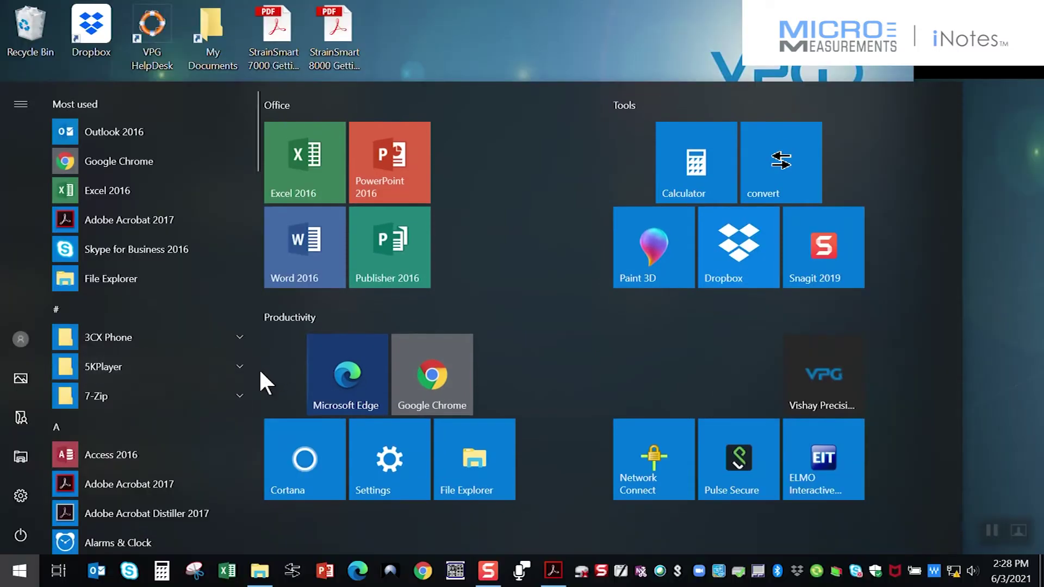
{"action": "scroll", "coordinate": [260, 368], "scroll_direction": "down", "scroll_amount": 5}
{"action": "scroll", "coordinate": [223, 383], "scroll_direction": "down", "scroll_amount": 8}
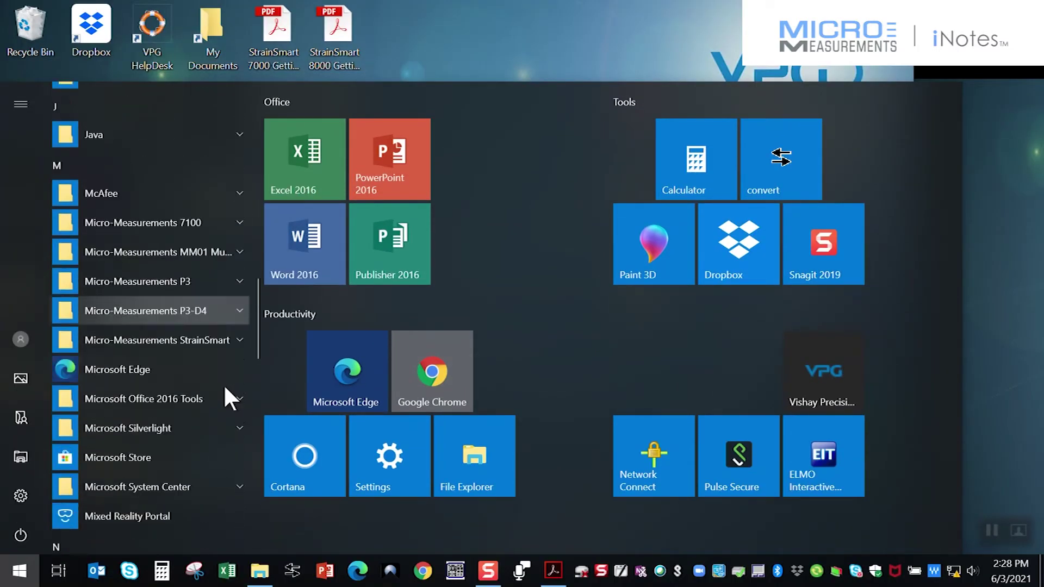
{"action": "left_click", "coordinate": [147, 202]}
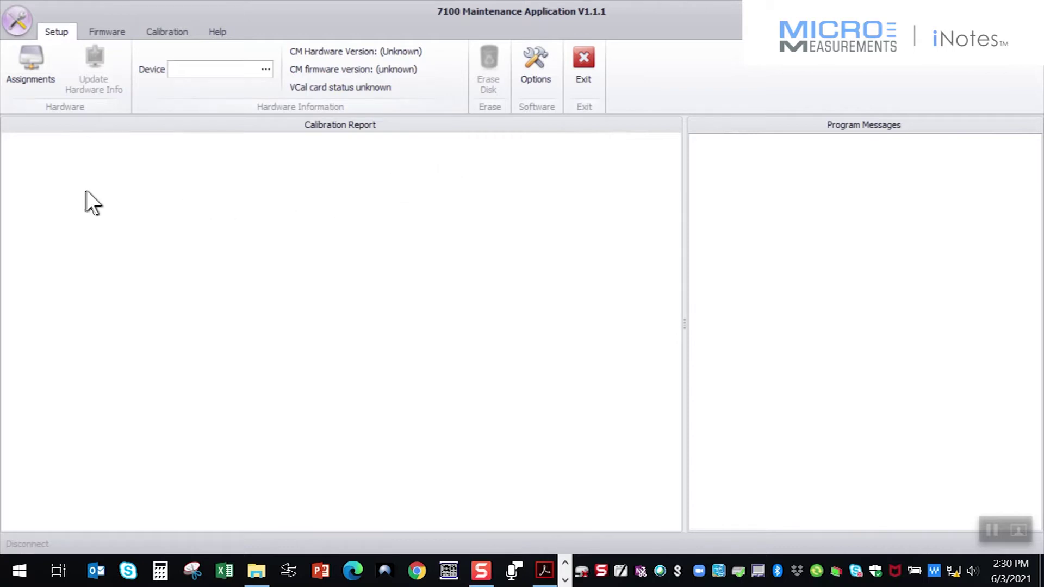
- Open Setup > Assignments to show the Device Map with scanner 902302 online, and reposition it
{"action": "left_click", "coordinate": [27, 75]}
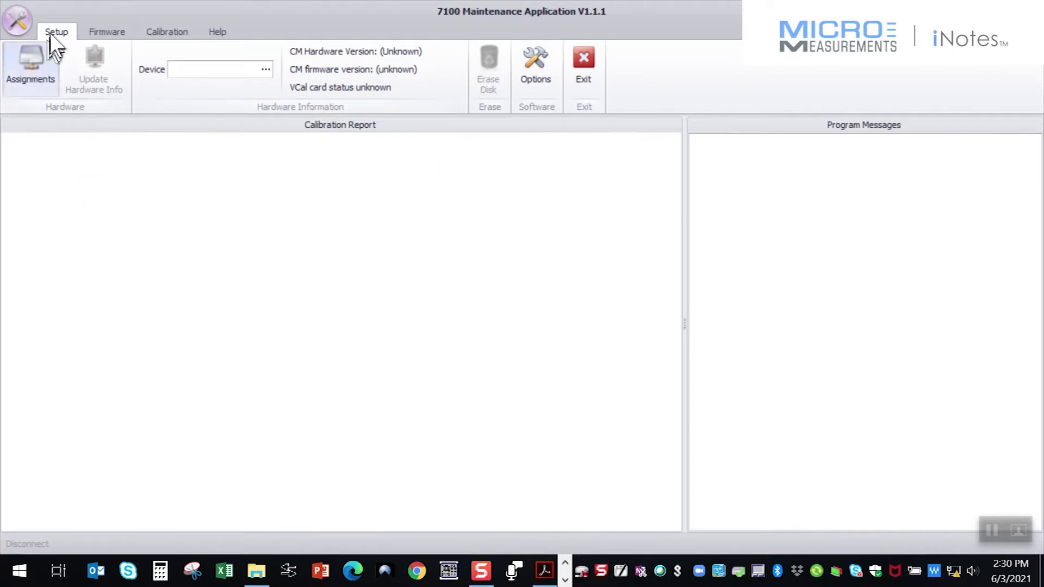
{"action": "left_click", "coordinate": [22, 68]}
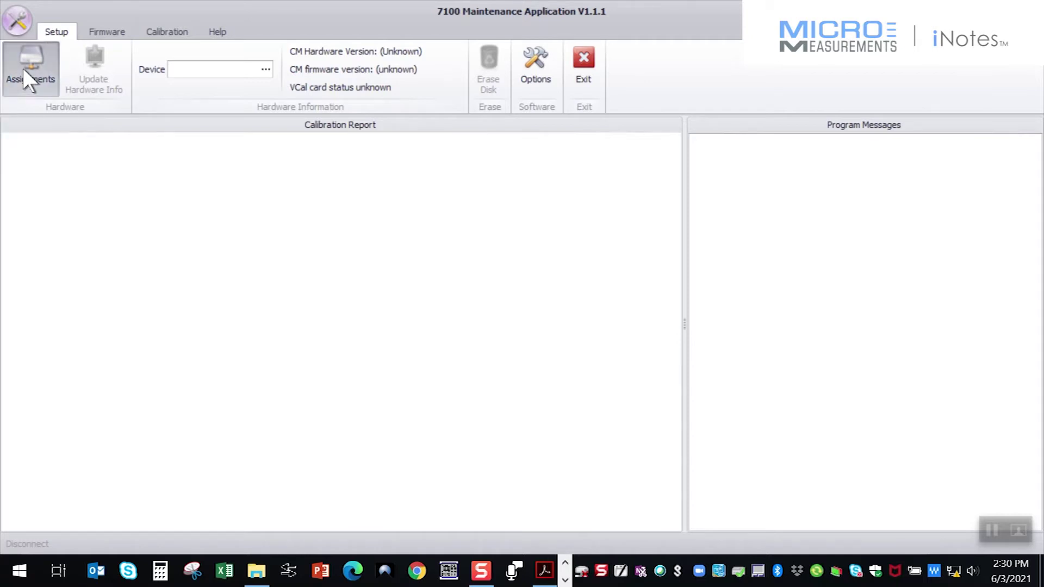
{"action": "left_click_drag", "start_coordinate": [273, 53], "coordinate": [389, 131]}
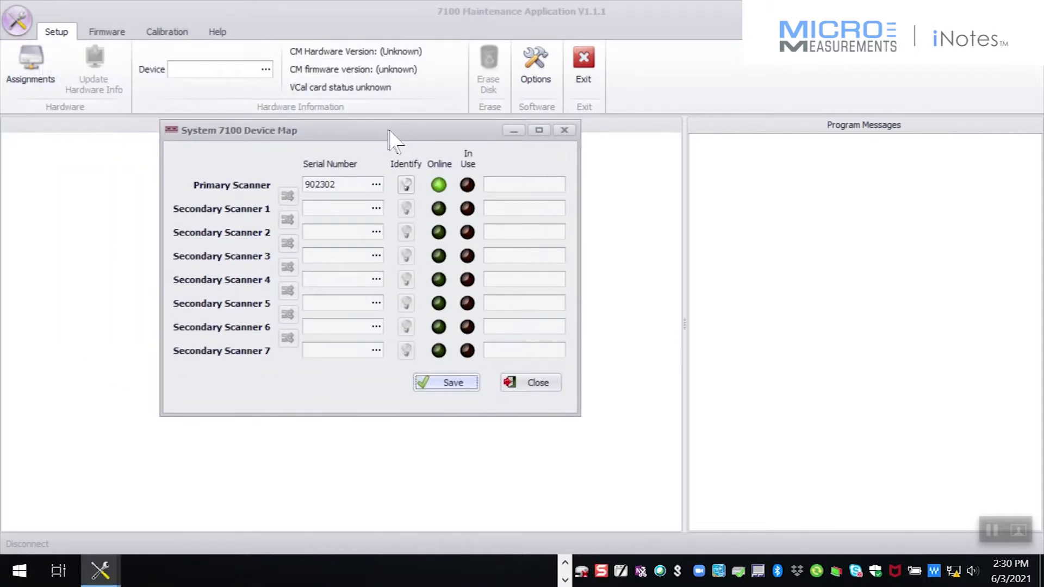
{"action": "left_click", "coordinate": [376, 186]}
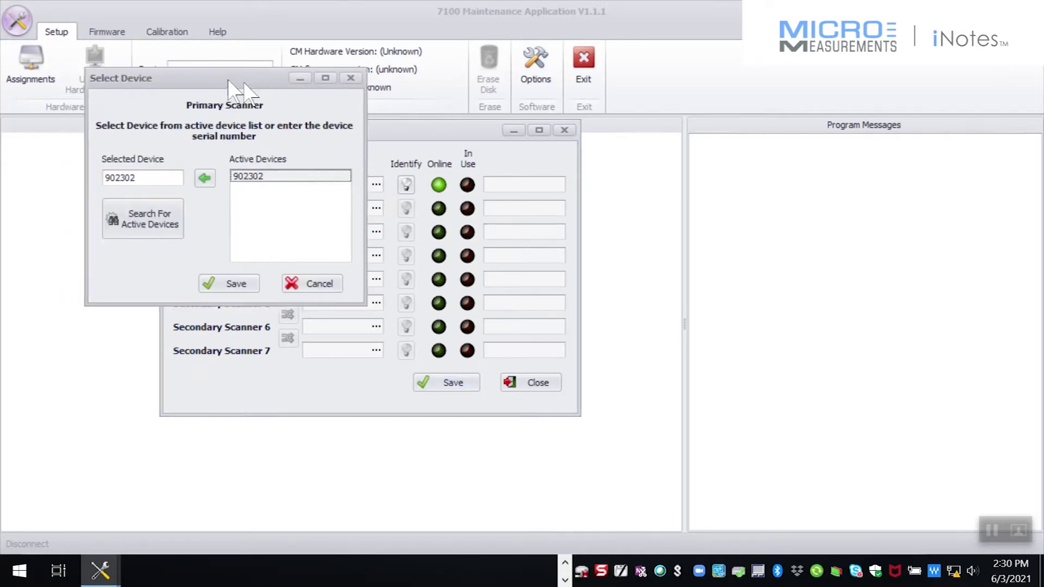
{"action": "left_click_drag", "start_coordinate": [225, 80], "coordinate": [755, 154]}
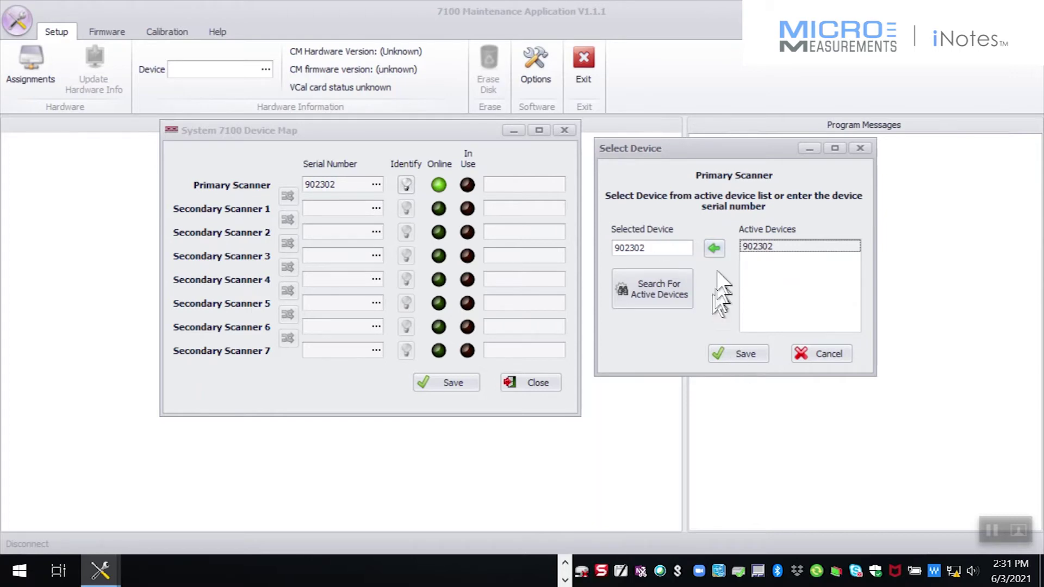
{"action": "left_click", "coordinate": [740, 353]}
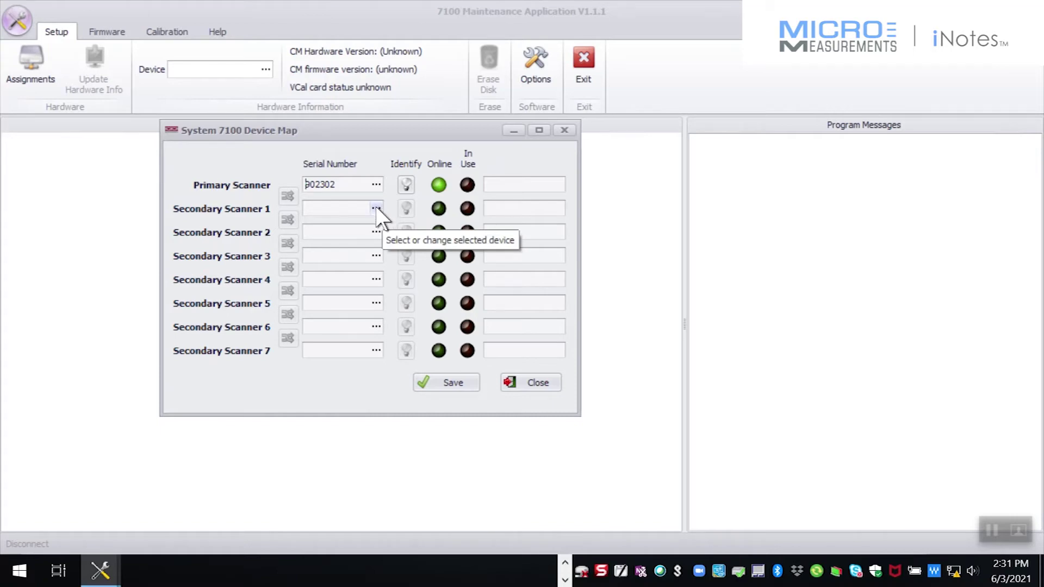
{"action": "left_click", "coordinate": [376, 208]}
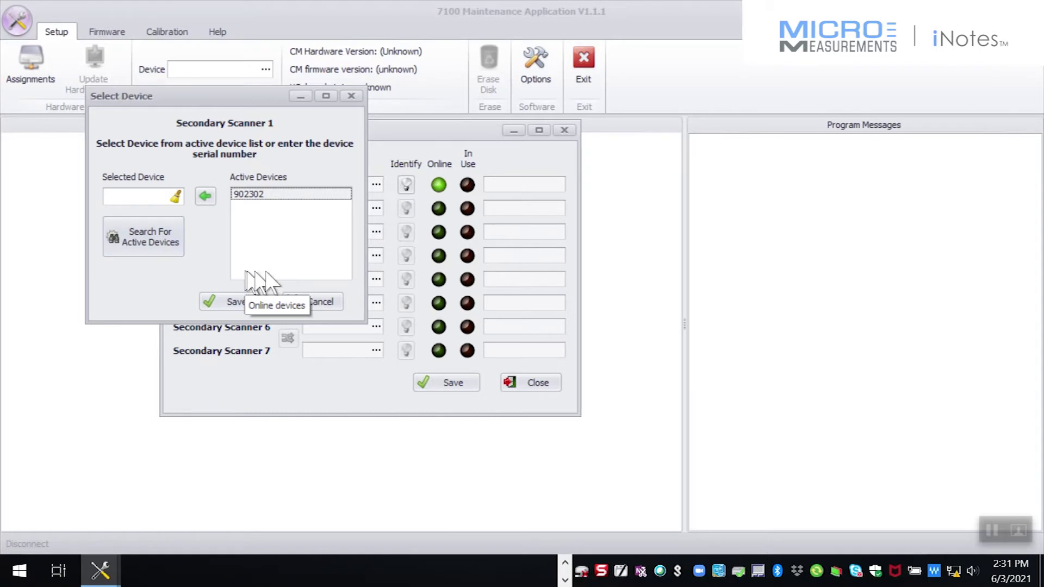
{"action": "left_click", "coordinate": [315, 301]}
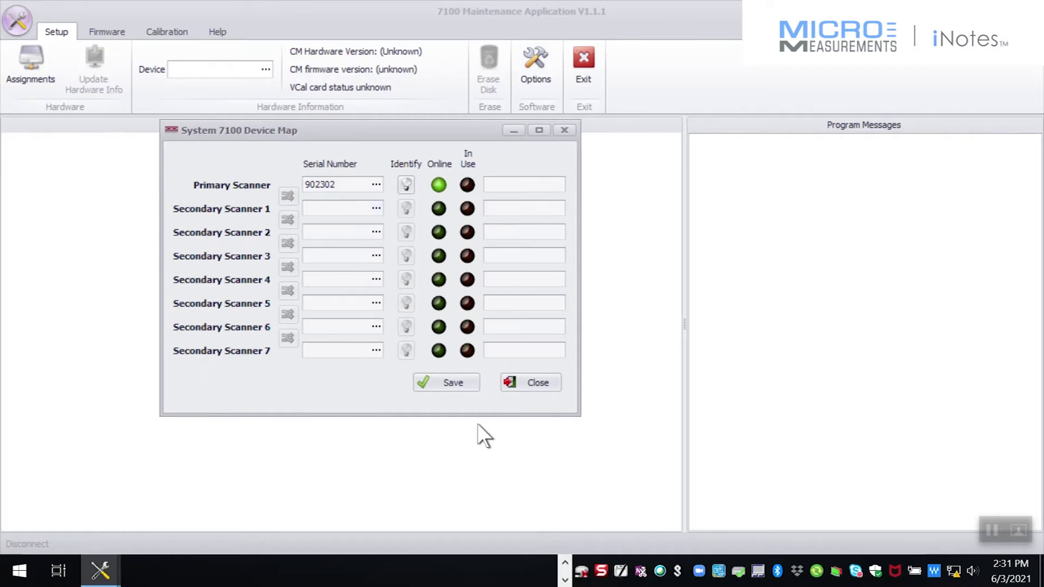
- Save the scanner assignments and list available devices, showing 902302 at 192.168.0.102
{"action": "left_click", "coordinate": [447, 384]}
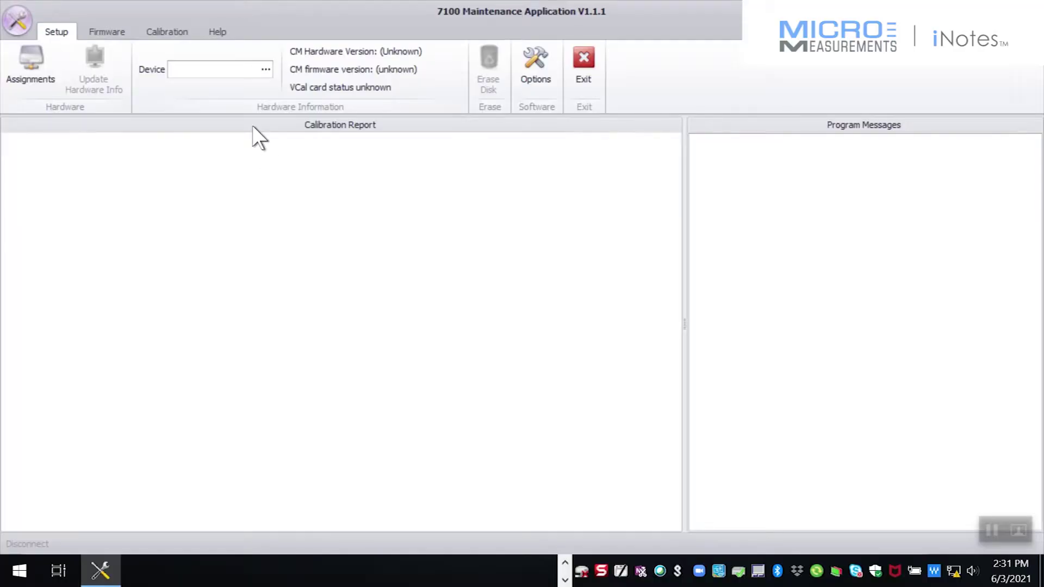
{"action": "left_click", "coordinate": [265, 69]}
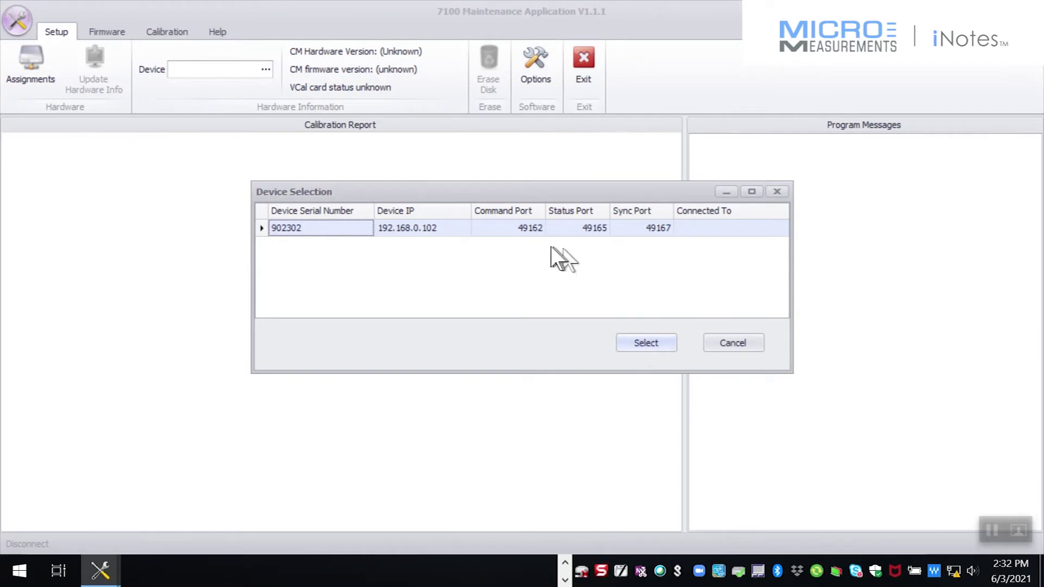
- Select device 902302 at 192.168.0.102 and connect to it
{"action": "left_click", "coordinate": [632, 341]}
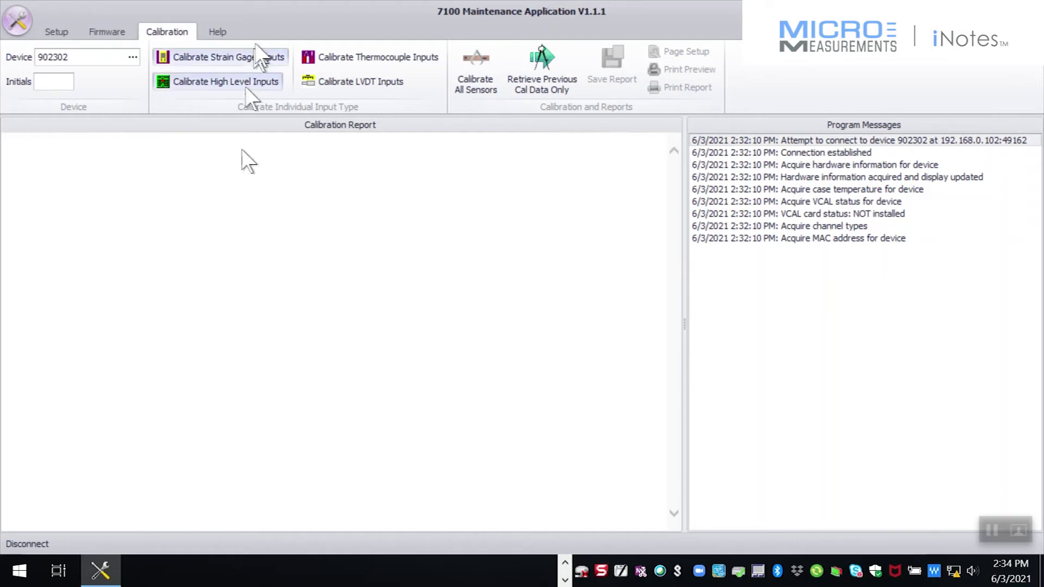
- After the connection log completes, view the Firmware tab showing CM firmware 1.17, hardware 0.2
{"action": "left_click", "coordinate": [105, 33]}
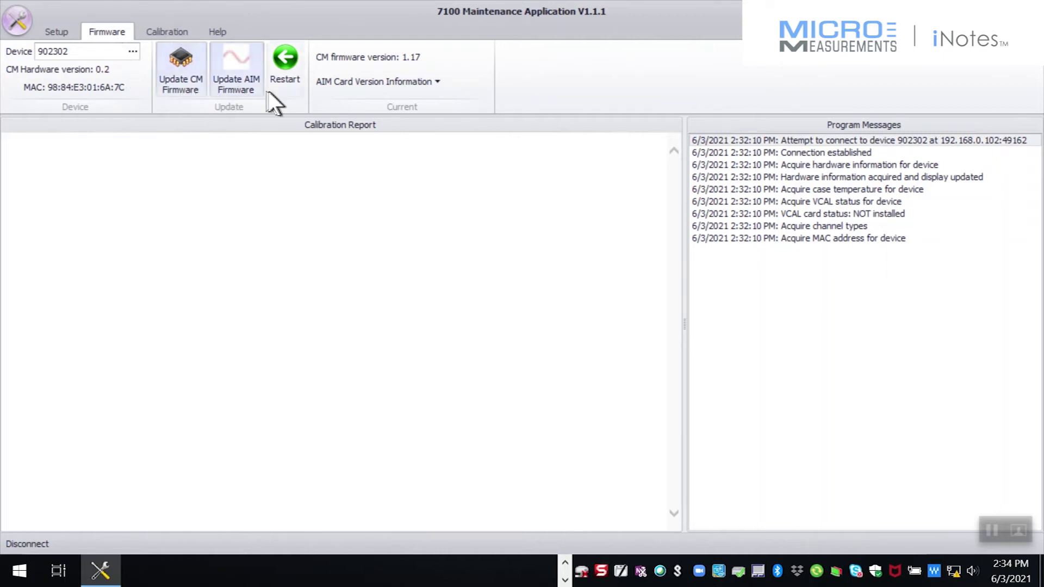
- Return to the Setup tab listing device 902302 with hardware 0.2 and firmware 1.17
{"action": "left_click", "coordinate": [54, 31]}
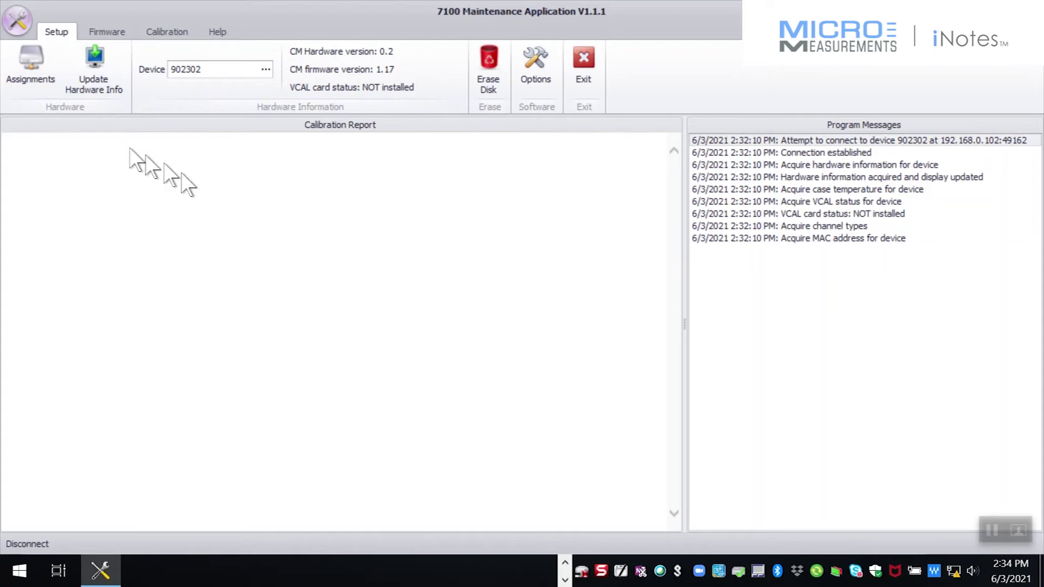
- Open the System 7100 Device Map, verify primary scanner 902302 is online, and close it
{"action": "left_click", "coordinate": [34, 89]}
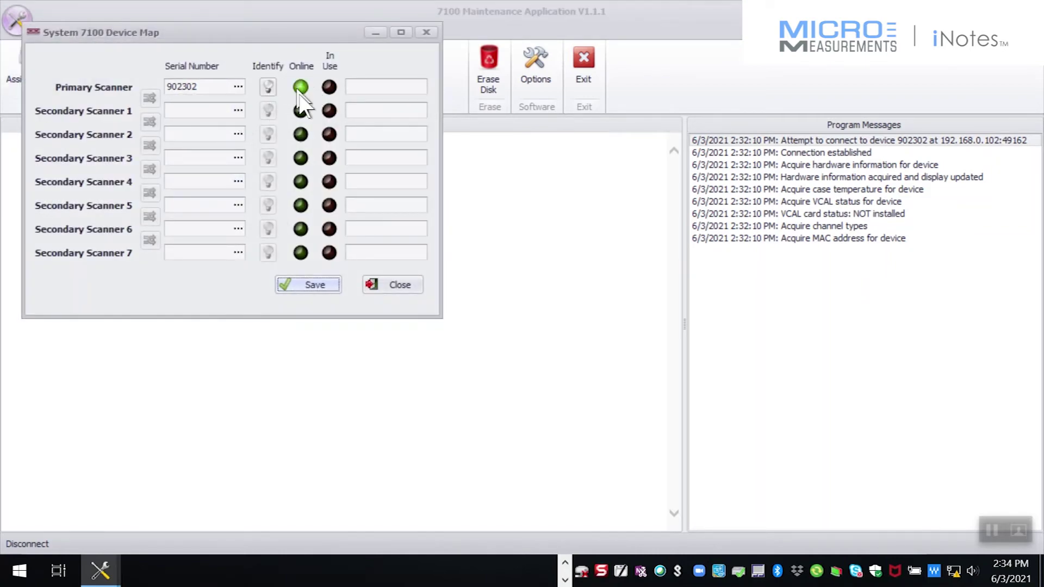
{"action": "left_click", "coordinate": [393, 287]}
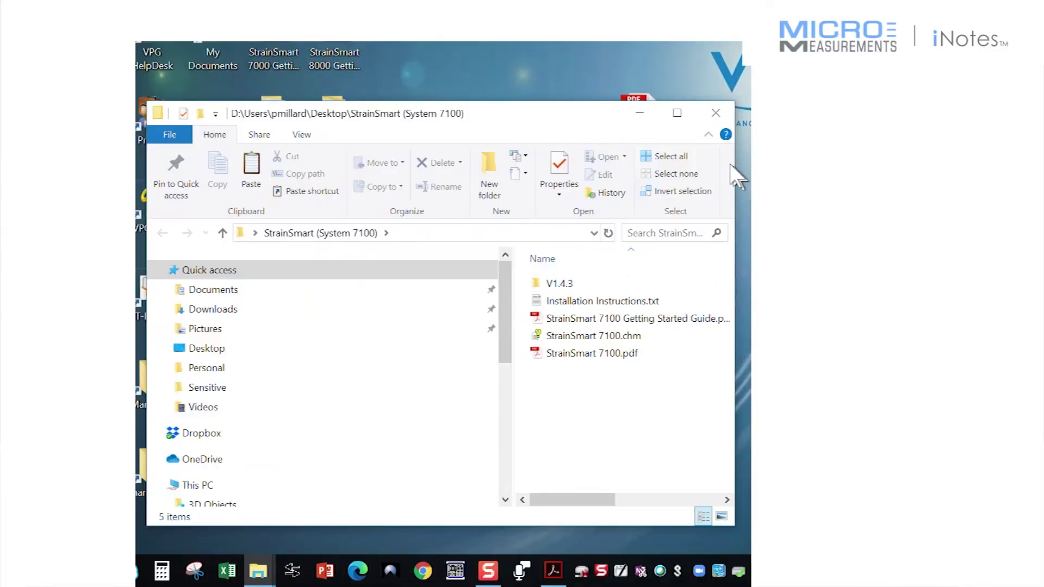
- Maximize Explorer and run StrainSmart7100SetupV1.4.3.exe from the V1.4.3 folder
{"action": "left_click", "coordinate": [676, 112]}
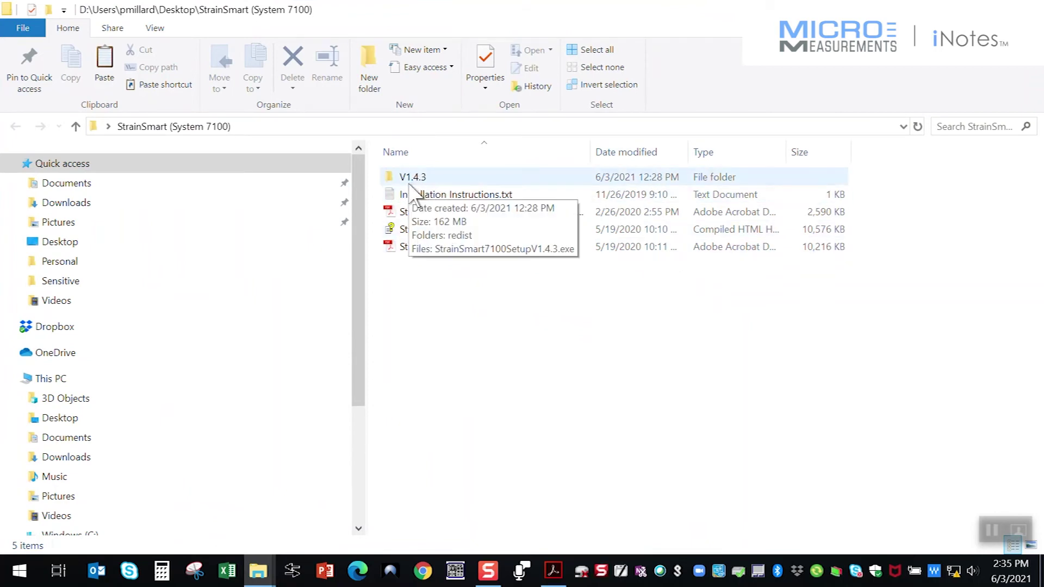
{"action": "double_click", "coordinate": [417, 178]}
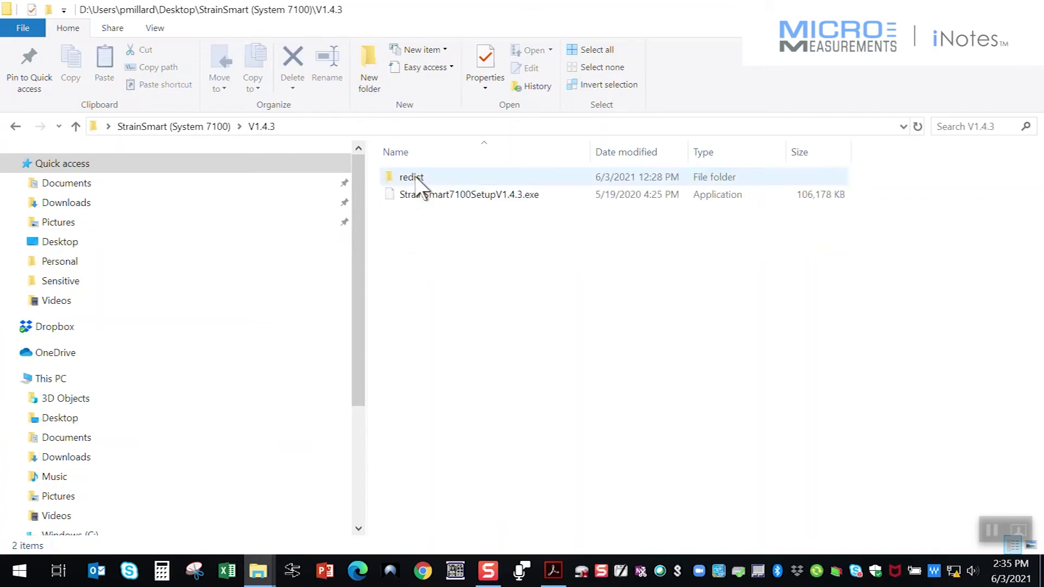
{"action": "double_click", "coordinate": [455, 206]}
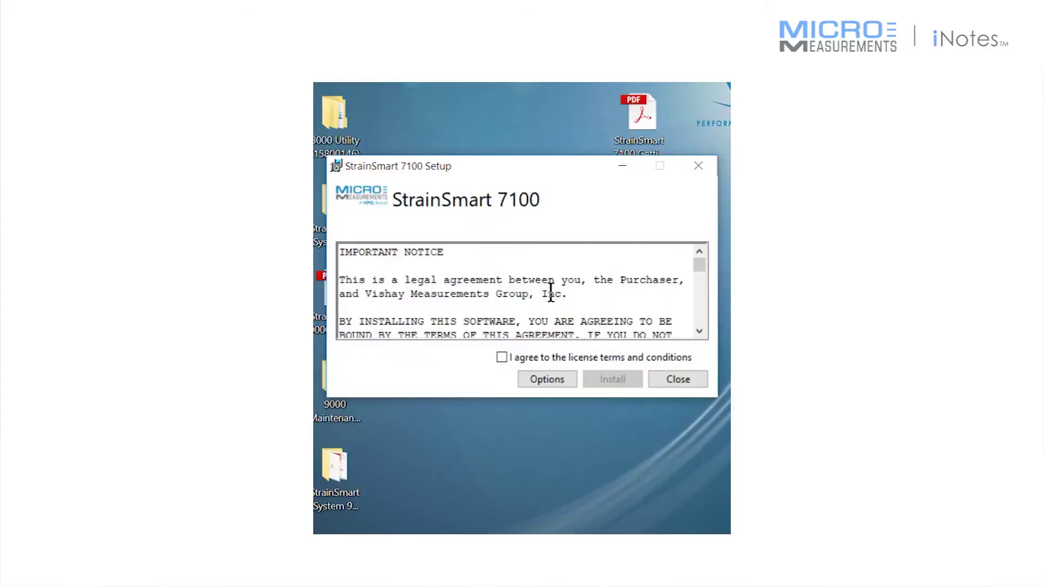
- Agree to the StrainSmart 7100 license terms and run the installation to completion
{"action": "left_click", "coordinate": [502, 357]}
{"action": "left_click", "coordinate": [617, 380]}
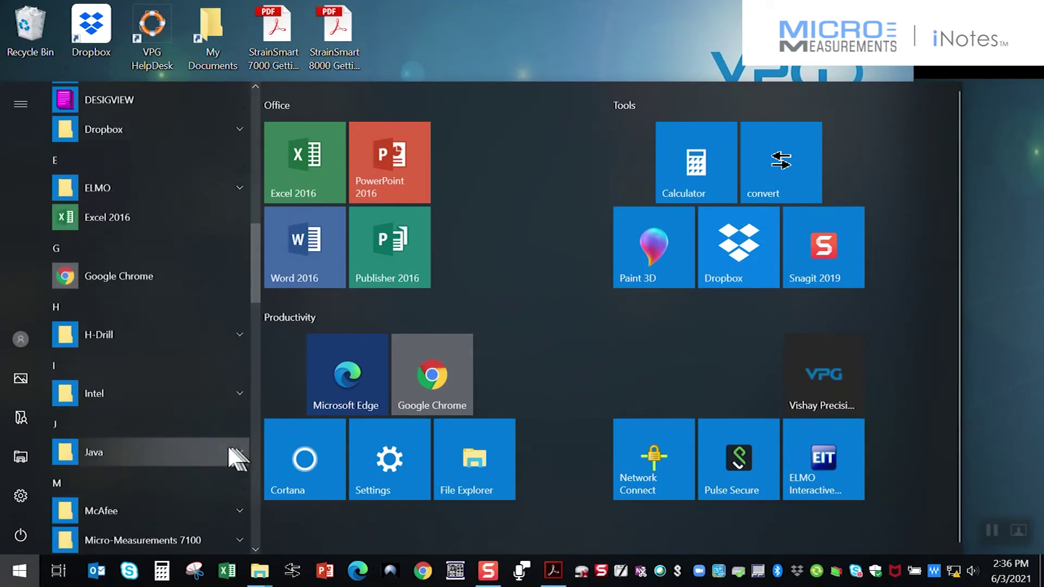
{"action": "scroll", "coordinate": [171, 322], "scroll_direction": "down", "scroll_amount": 10}
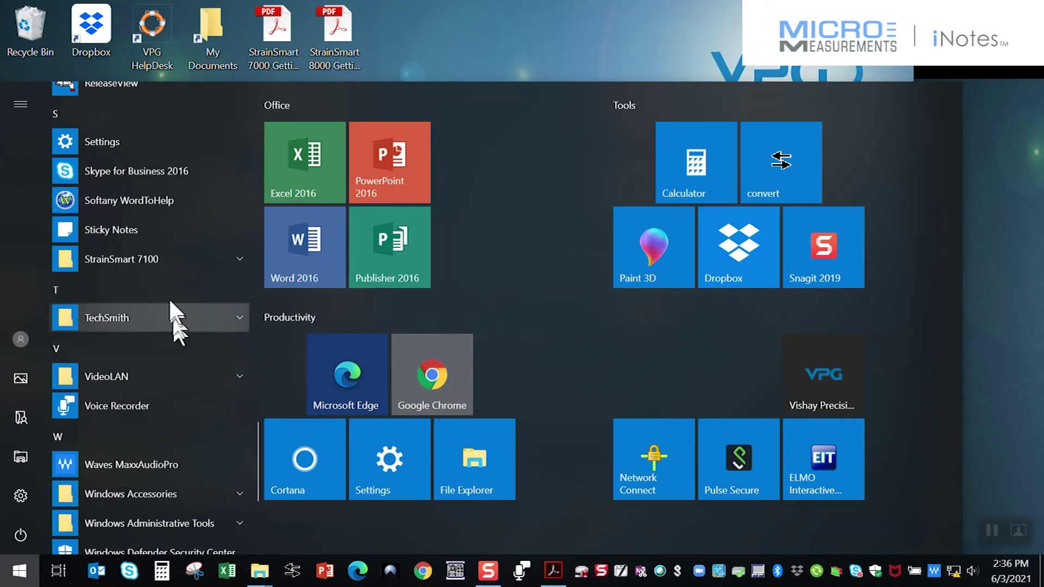
- Launch StrainSmart 7100 from the S section of the Start menu app list
{"action": "left_click", "coordinate": [143, 259]}
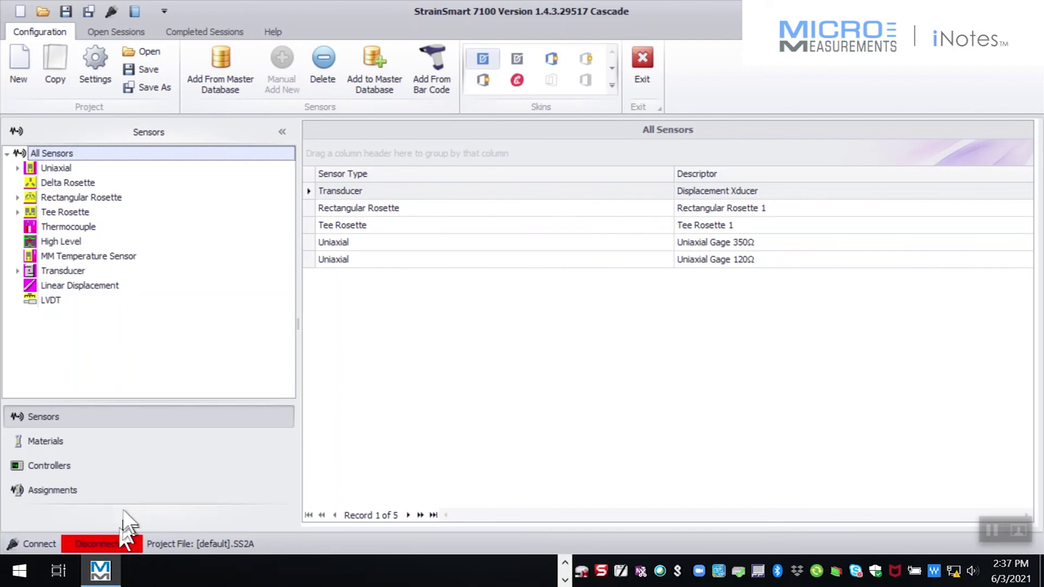
- Start connecting StrainSmart 7100 to the System 7100 scanner from the status bar
{"action": "left_click", "coordinate": [34, 540]}
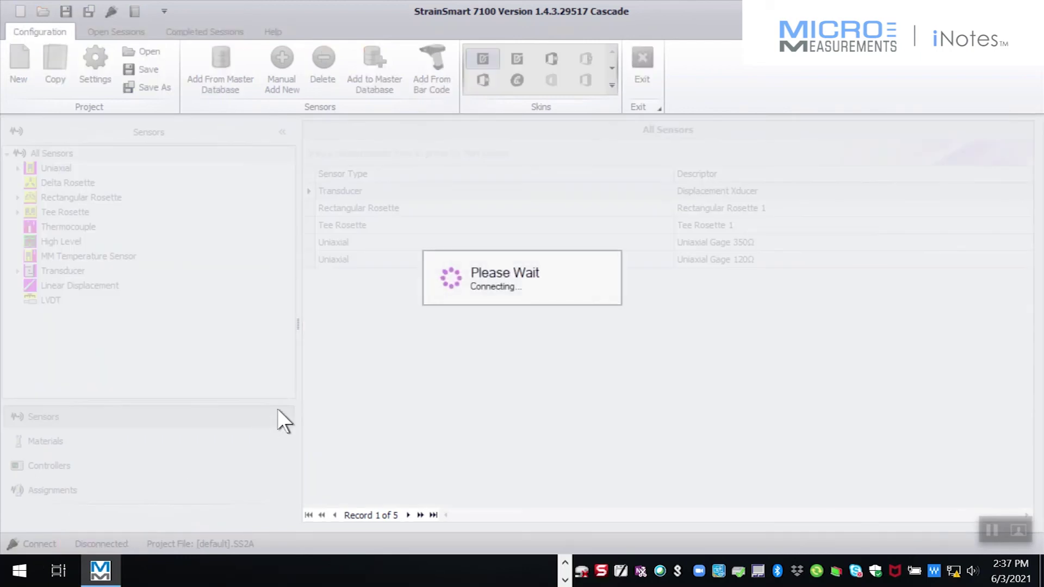